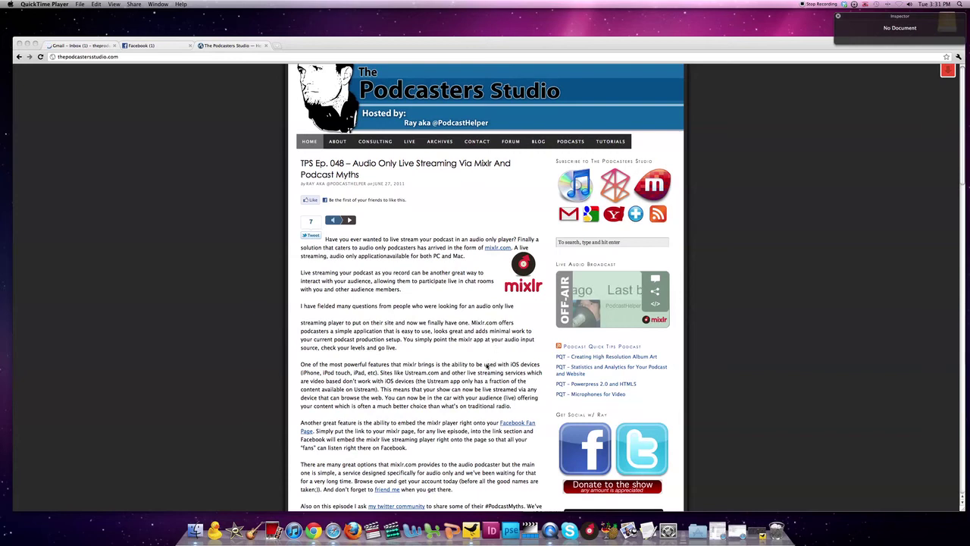
- Go to thepodcastersstudio.wordpress.com in Chrome's address bar
left_click(372, 57)
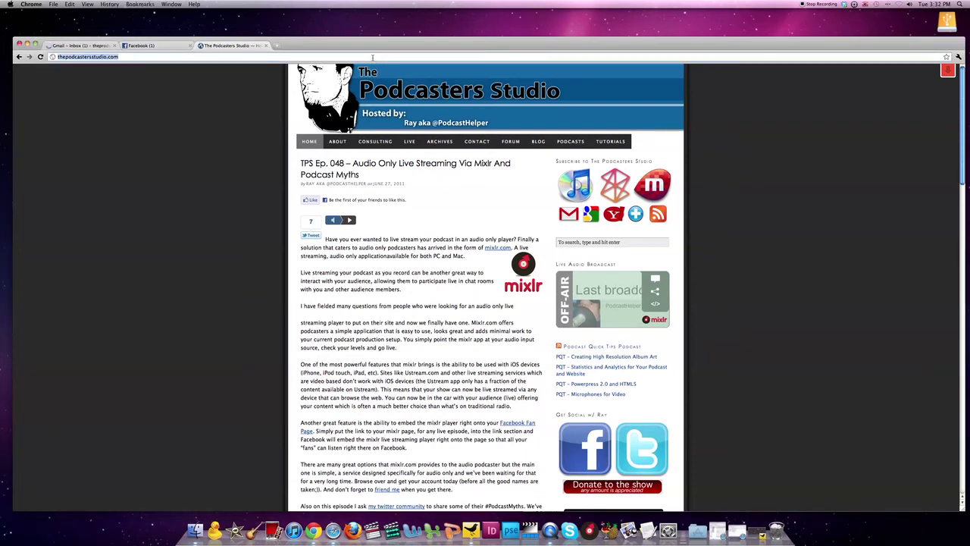
type("th")
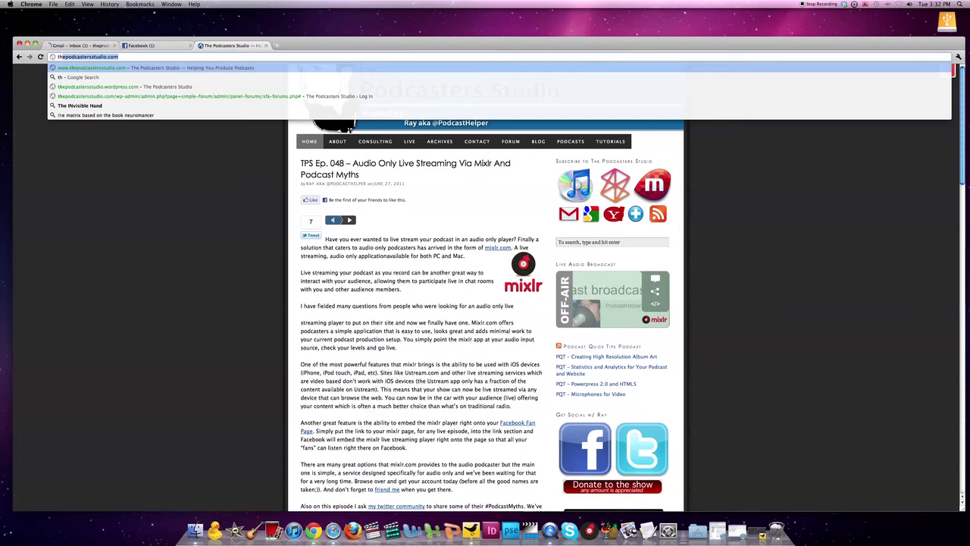
type("epo")
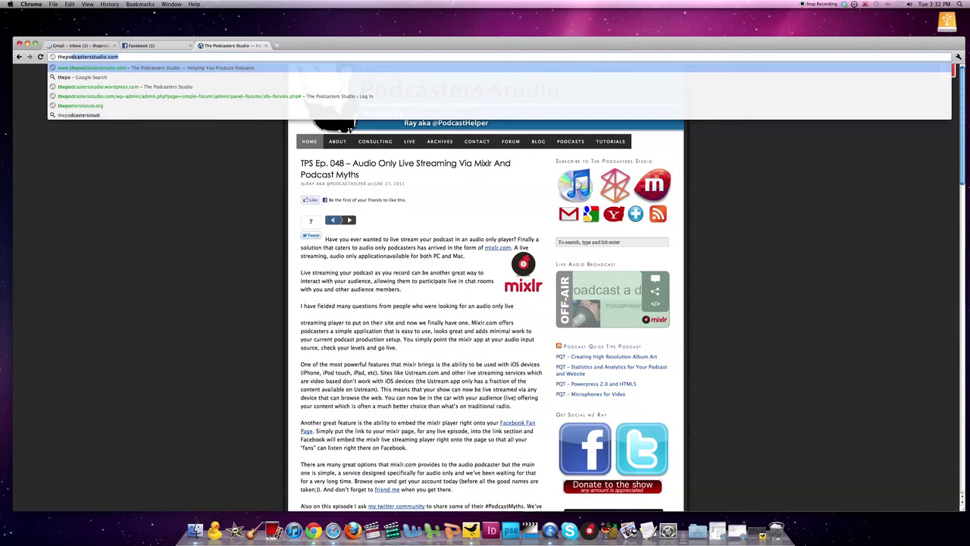
key("Right")
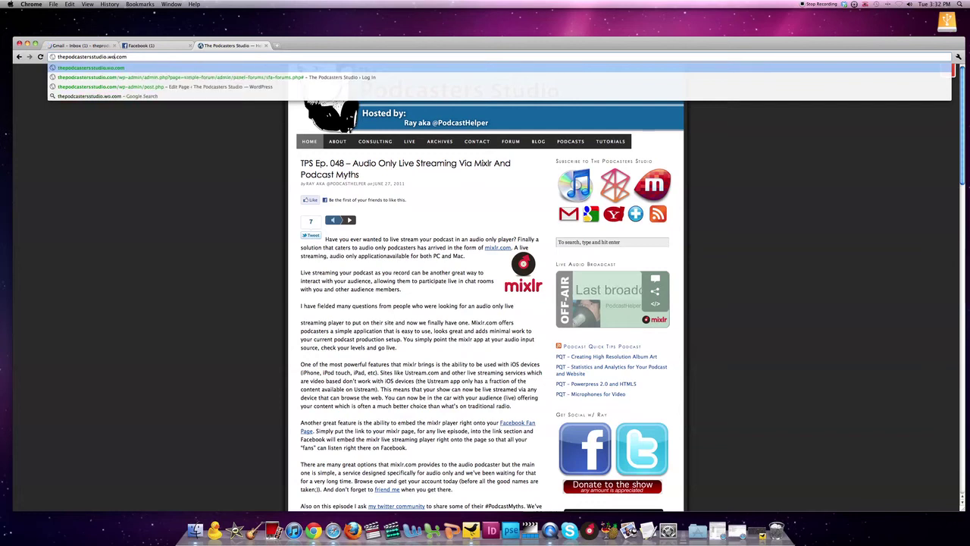
type(".wordpress")
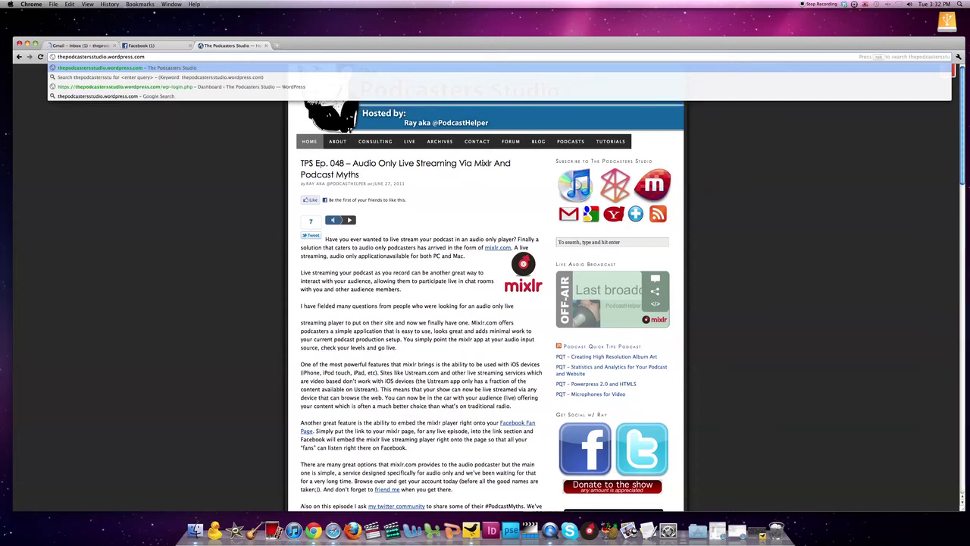
key("Return")
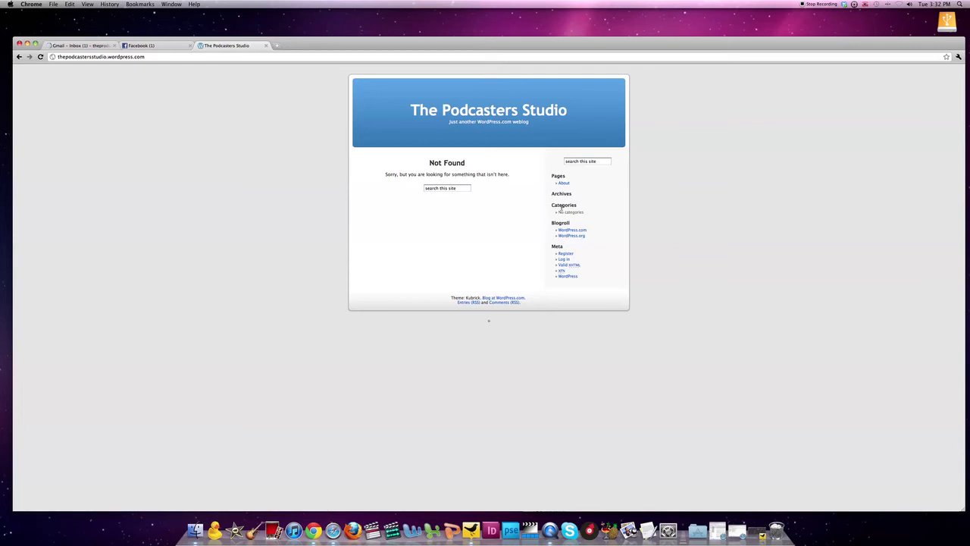
- Log in on the WordPress.com login page with the saved username and the account password
left_click(565, 259)
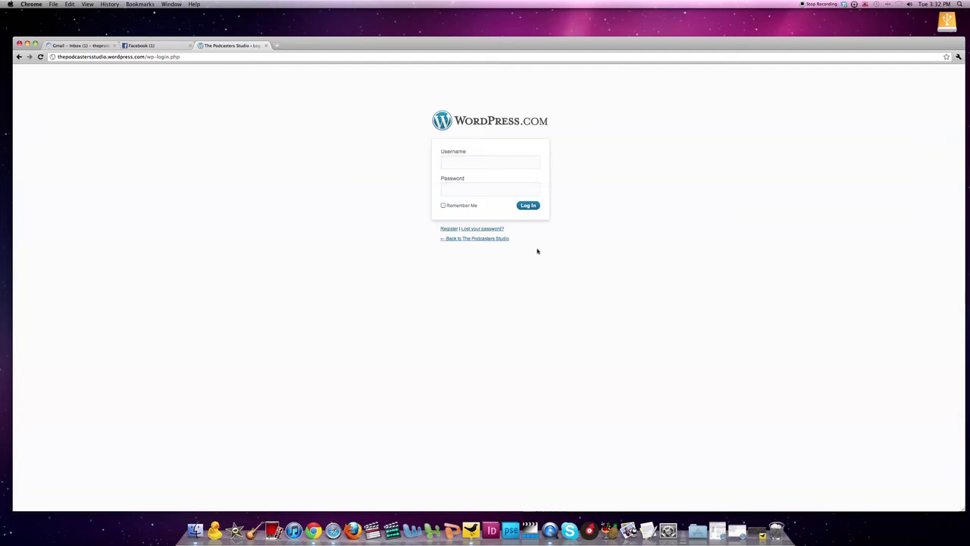
type("po")
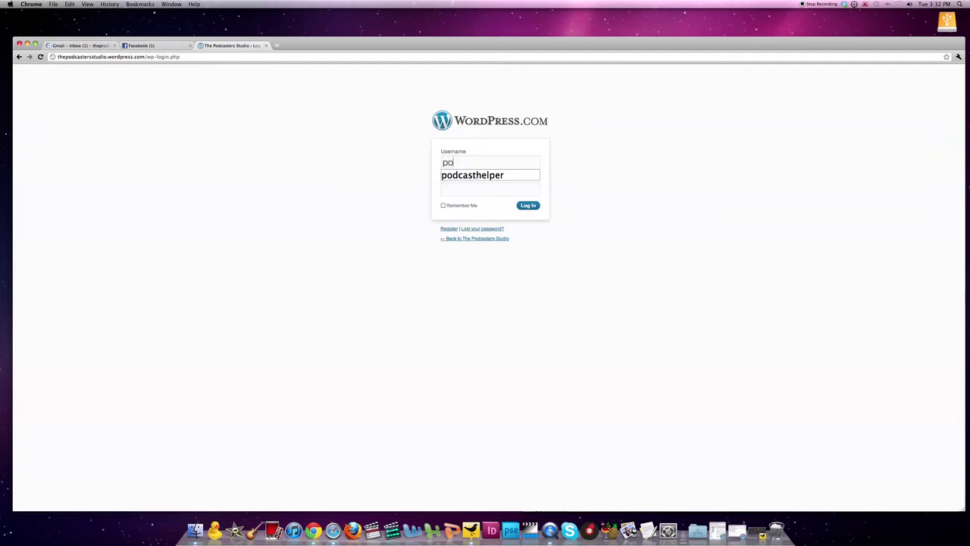
type("dcast")
key("Down")
key("Return")
key("Tab")
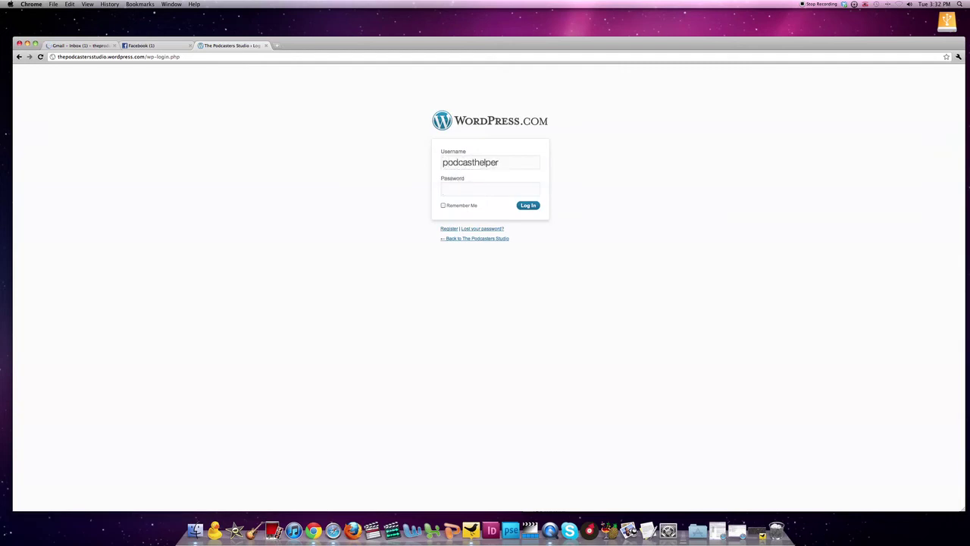
type("xxxxxxxxx")
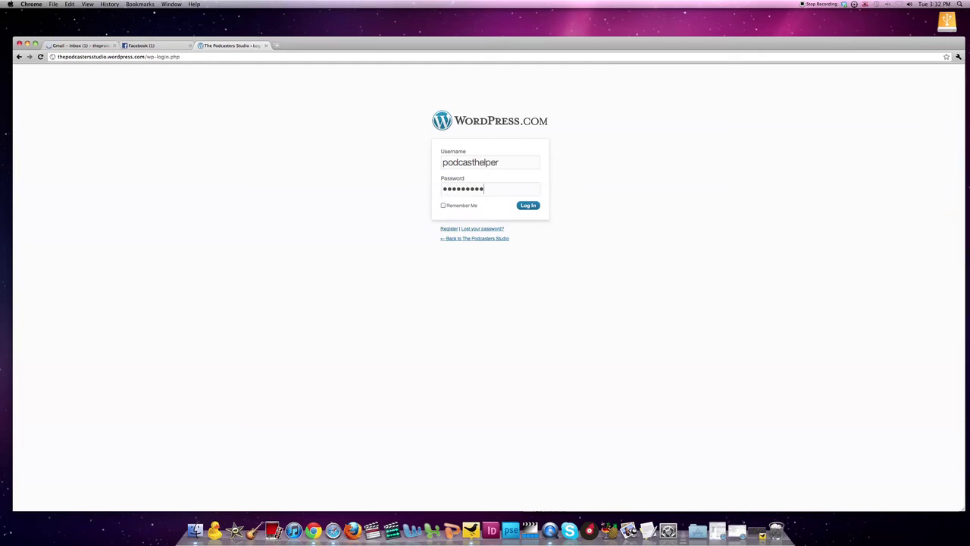
key("Return")
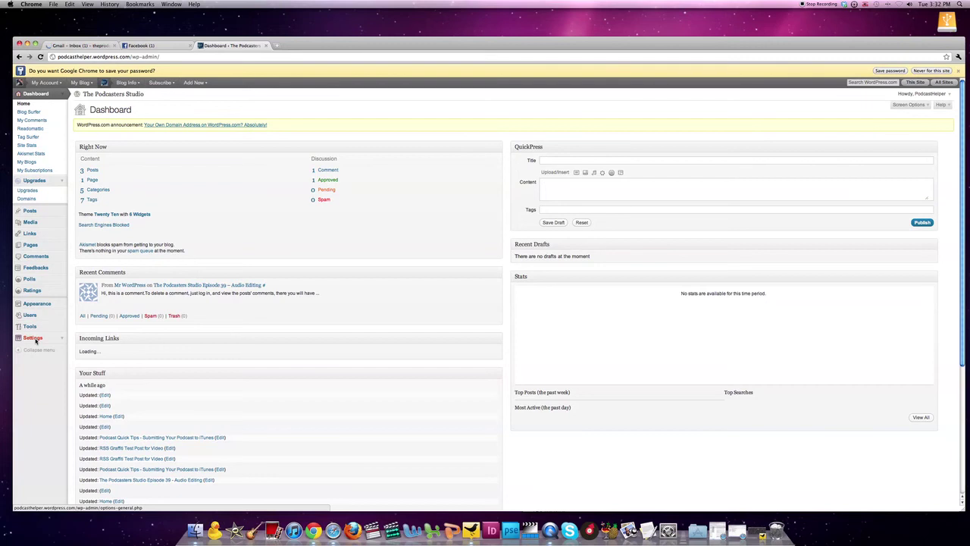
- Open Settings > Reading and begin editing the Syndication feeds item count
left_click(34, 338)
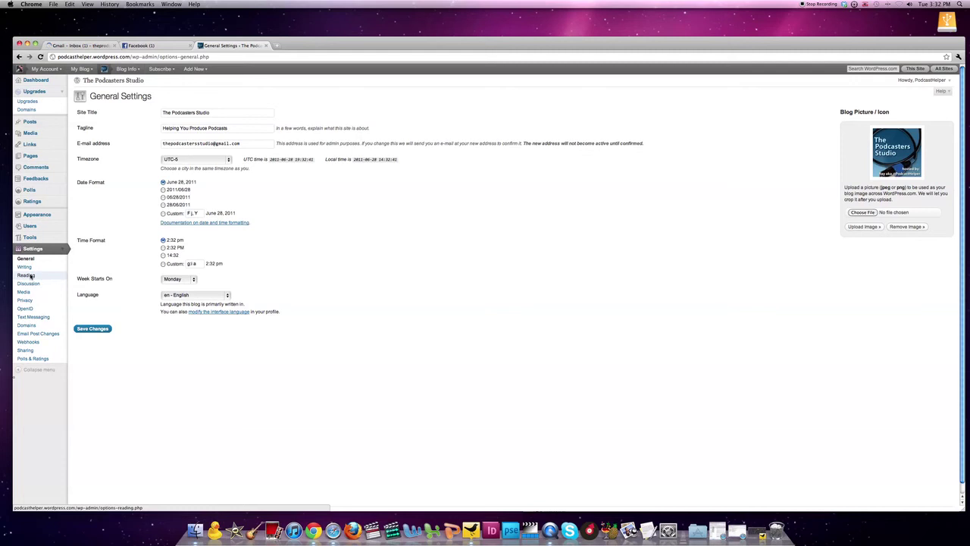
left_click(31, 276)
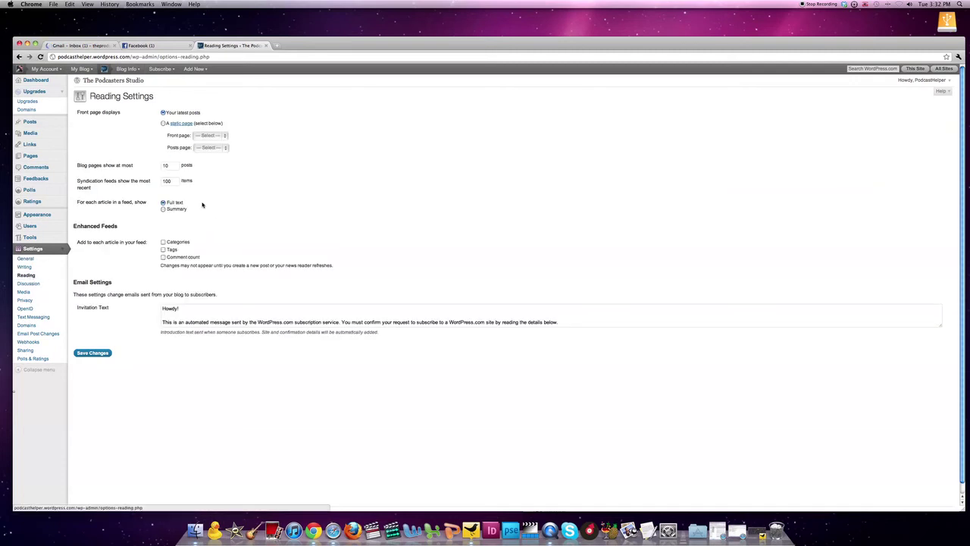
double_click(175, 182)
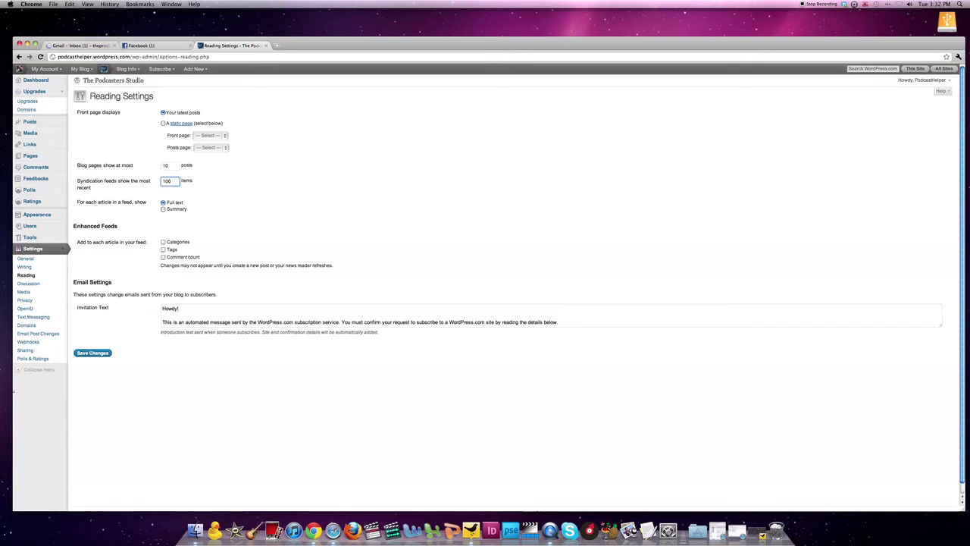
type("10")
left_click(216, 188)
left_click_drag(78, 182, 170, 185)
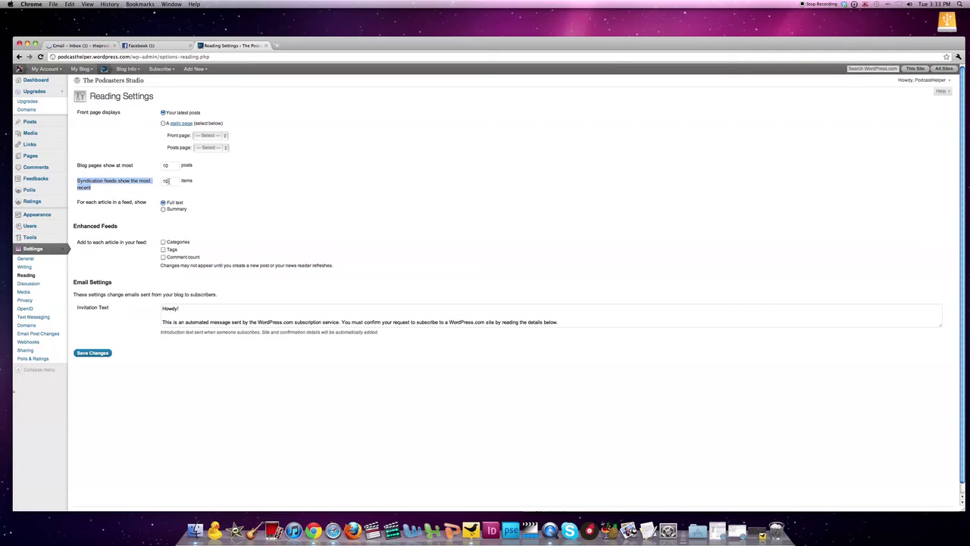
- Change the Syndication feeds count to show the 50 most recent items
left_click(168, 181)
key("BackSpace")
key("BackSpace")
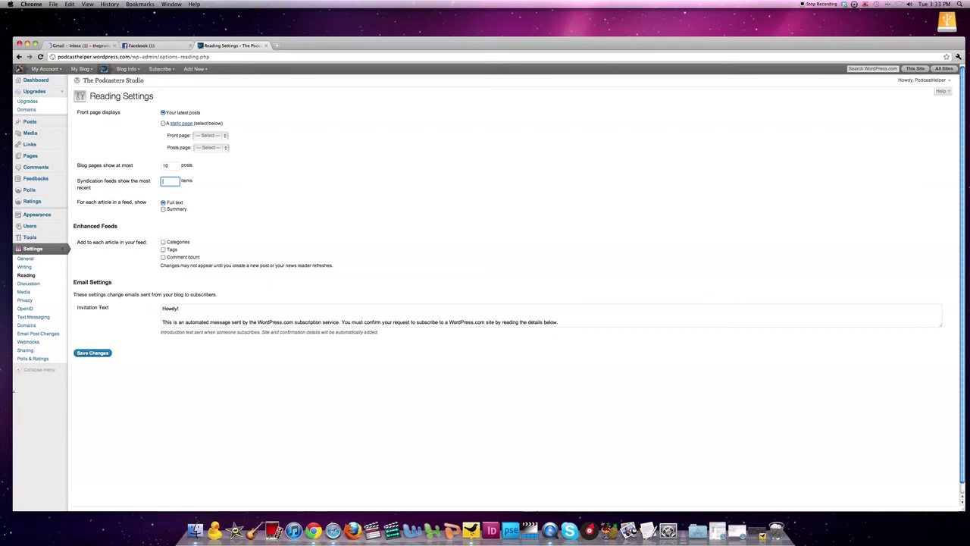
type("1")
key("BackSpace")
key("BackSpace")
key("BackSpace")
type("50")
- Set feed articles to Summary, leave categories and tags off, and save the Reading settings
left_click(163, 210)
left_click(163, 241)
left_click(163, 249)
left_click(163, 249)
left_click(164, 242)
left_click(92, 353)
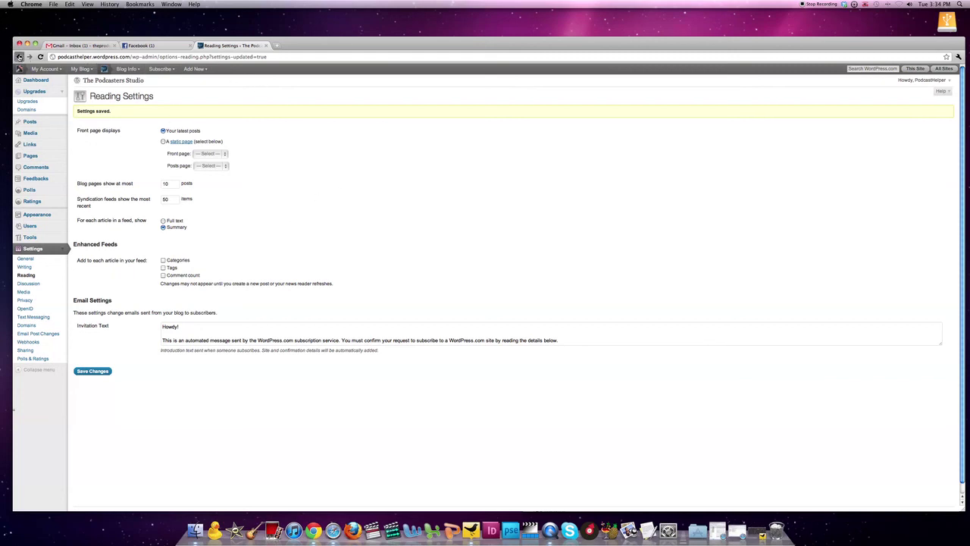
- Return to The Podcasters Studio website through the Back button's history list
left_click(19, 57)
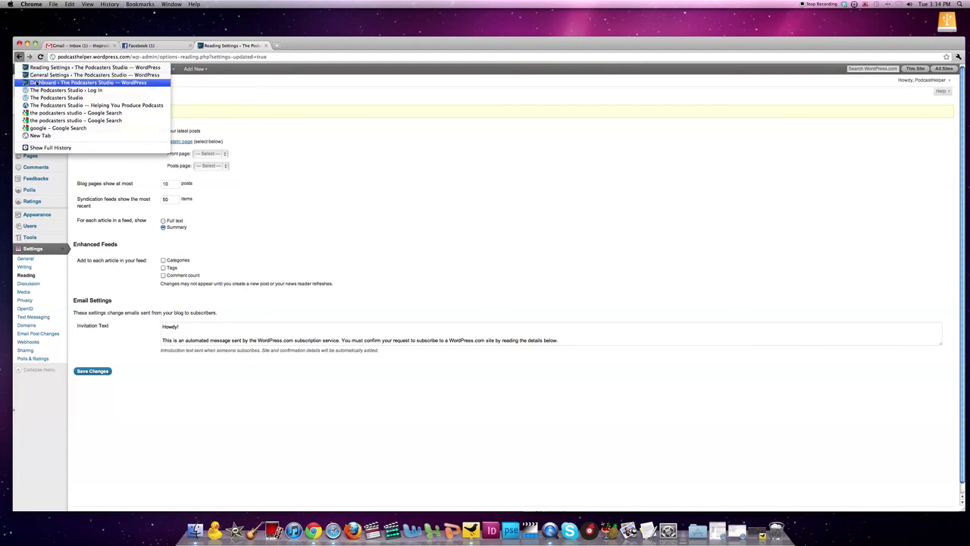
left_click(51, 105)
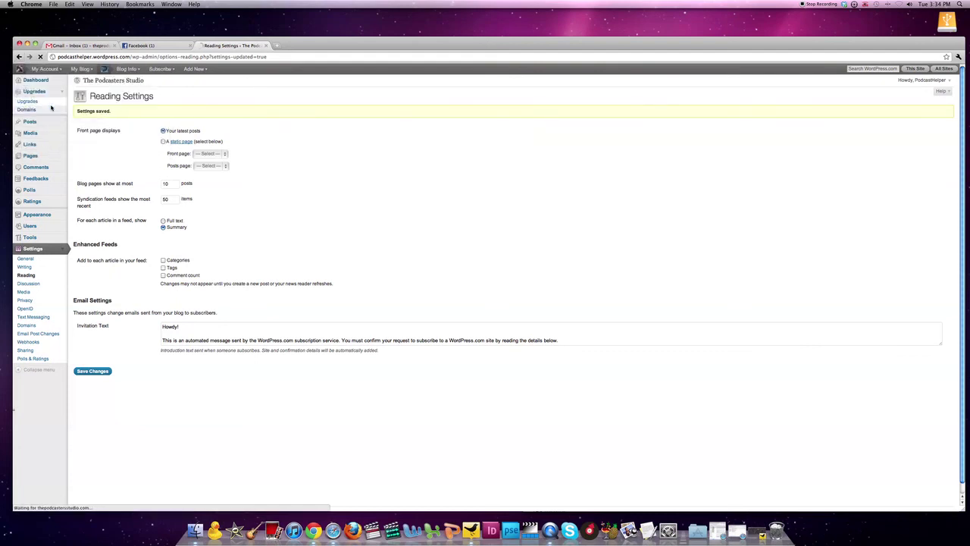